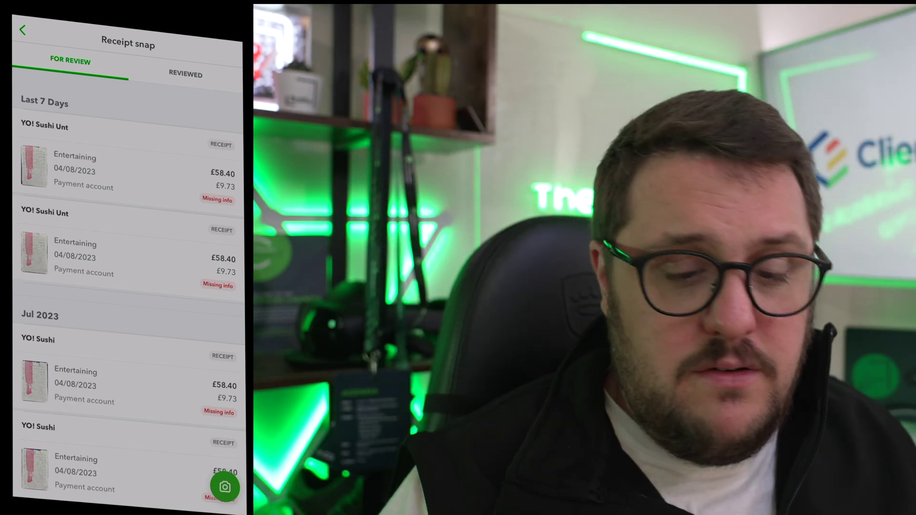
Step: Start capturing a new receipt with the camera in Receipt snap
left_click(224, 487)
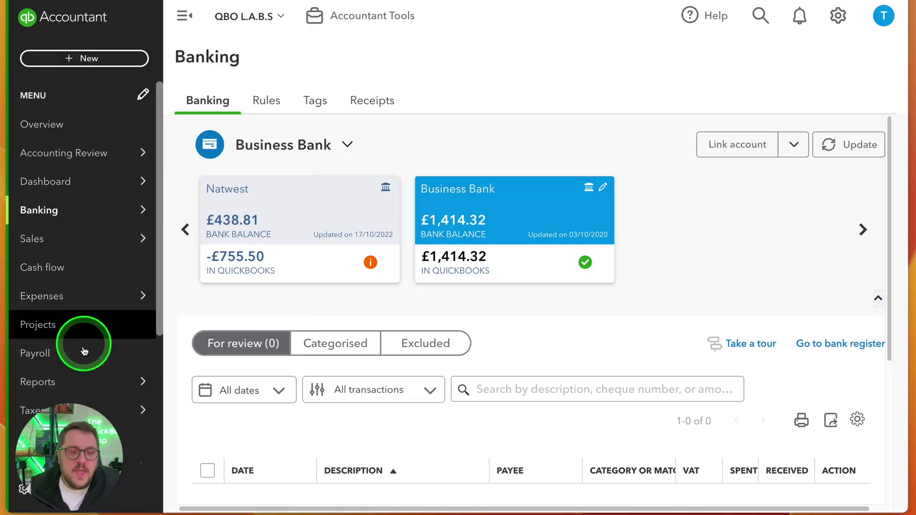
Step: Open the Receipts page under Banking and choose to upload a receipt from the computer
mouse_move(91, 302)
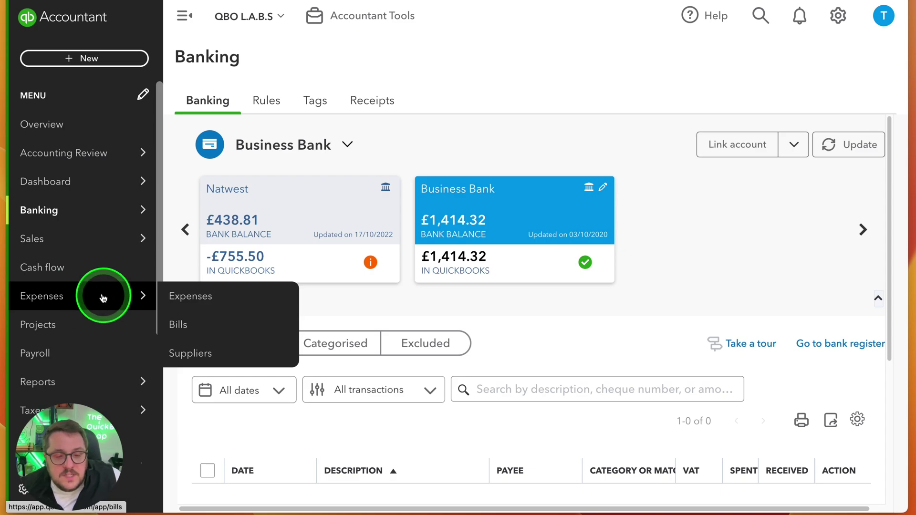
mouse_move(86, 211)
left_click(216, 291)
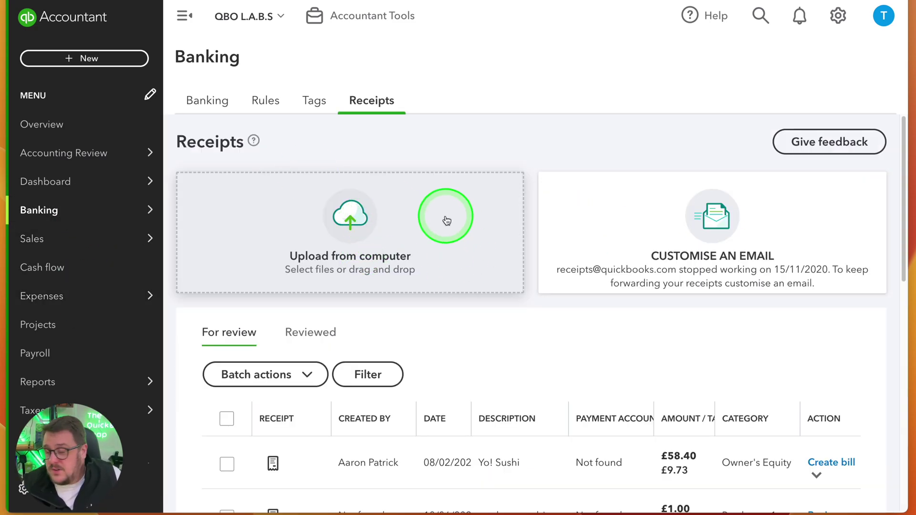
left_click(293, 206)
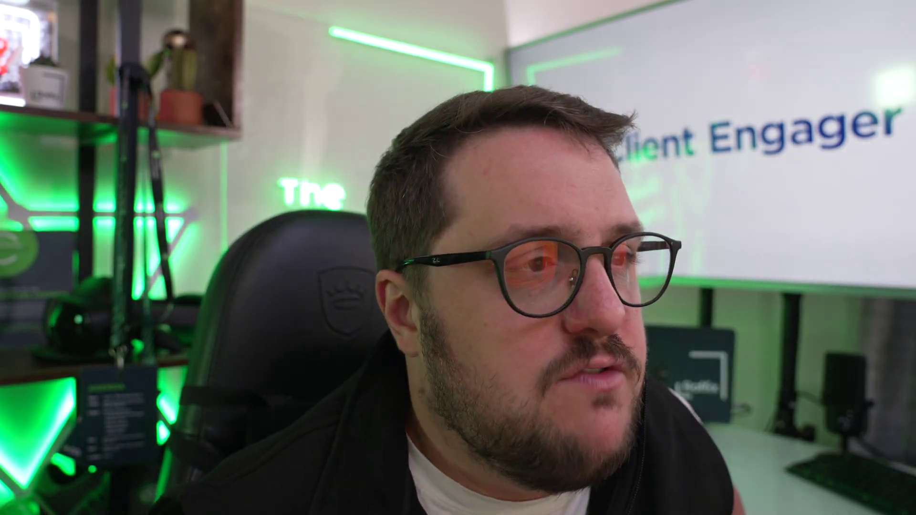
left_click(634, 303)
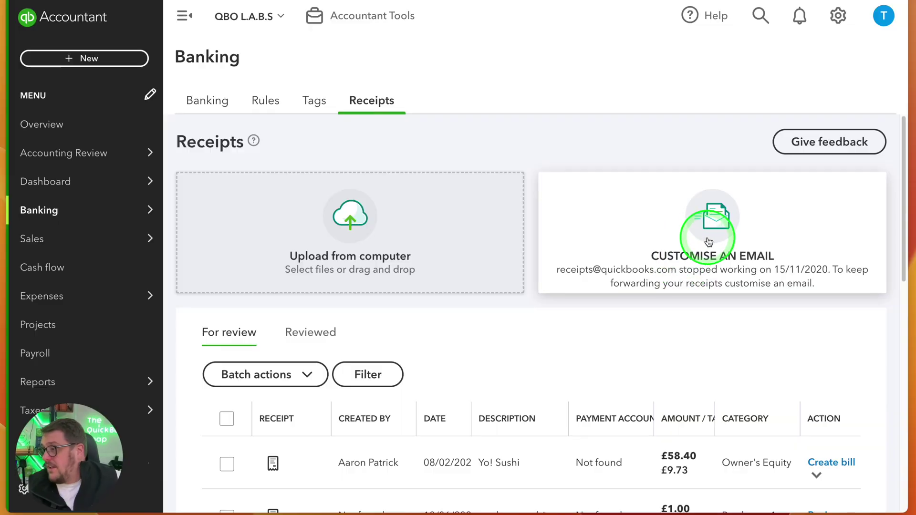
Step: View the setup for a customised receipt forwarding email and close it without creating an address
left_click(707, 241)
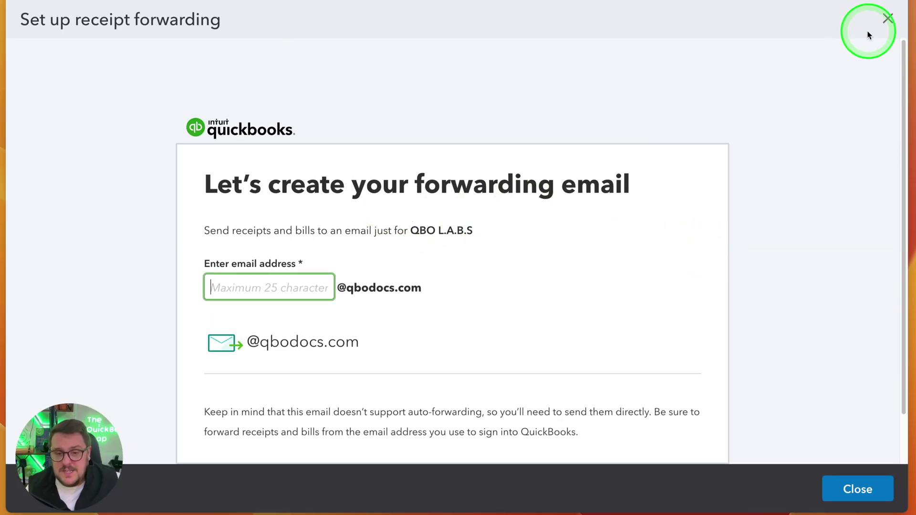
left_click(887, 17)
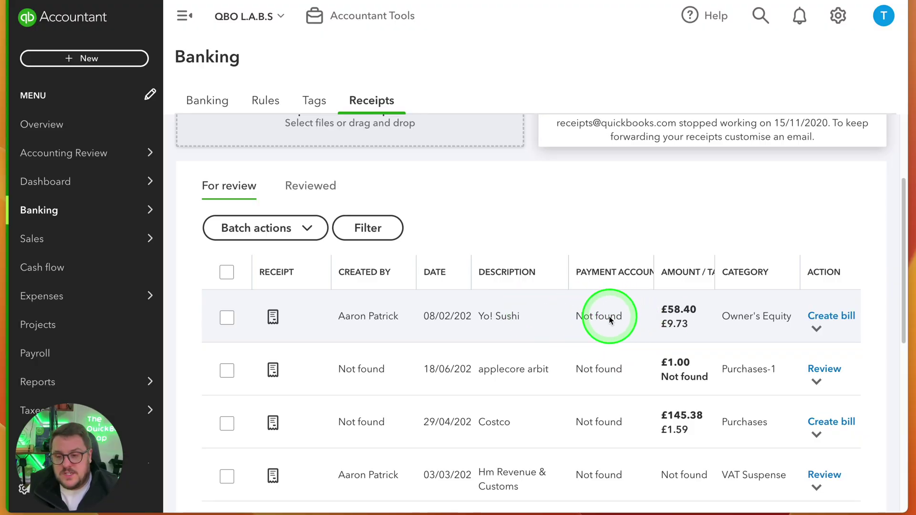
Step: Open the Yosushi receipt from the review list and inspect its payee, bank account, tax amount and category fields
left_click(586, 317)
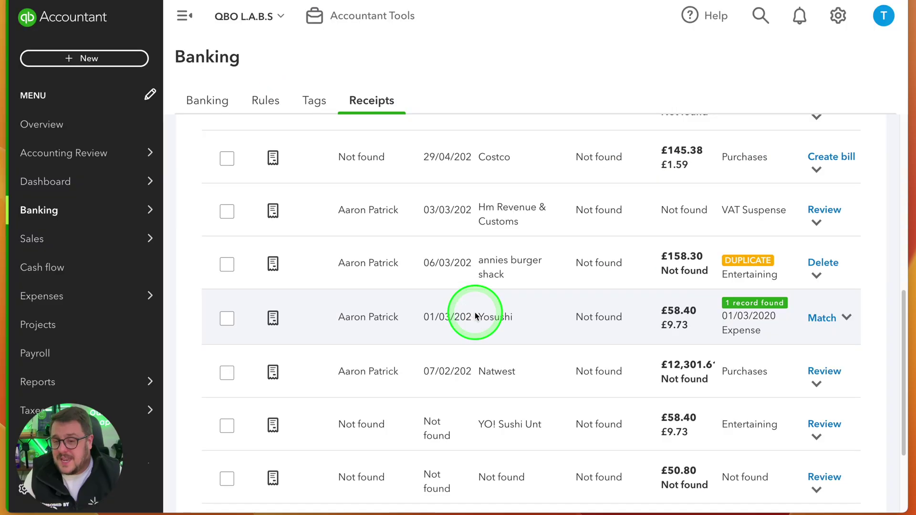
left_click(475, 317)
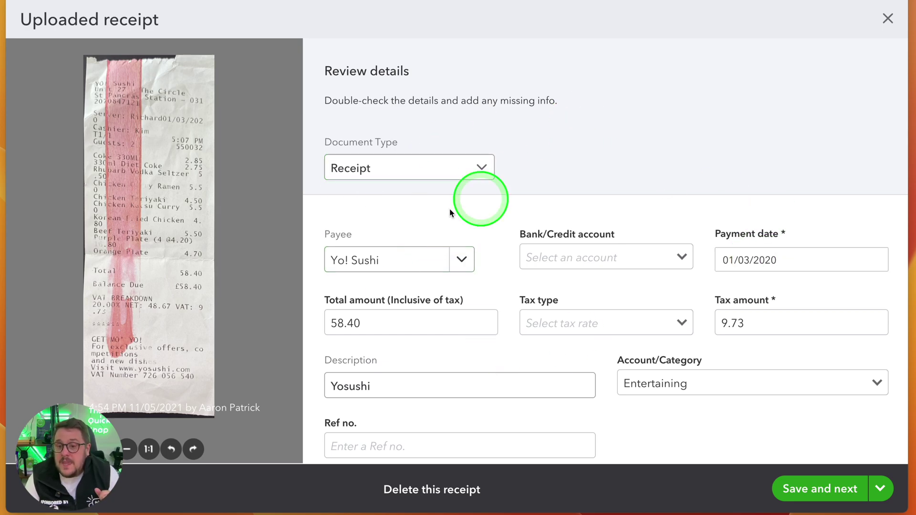
left_click(671, 259)
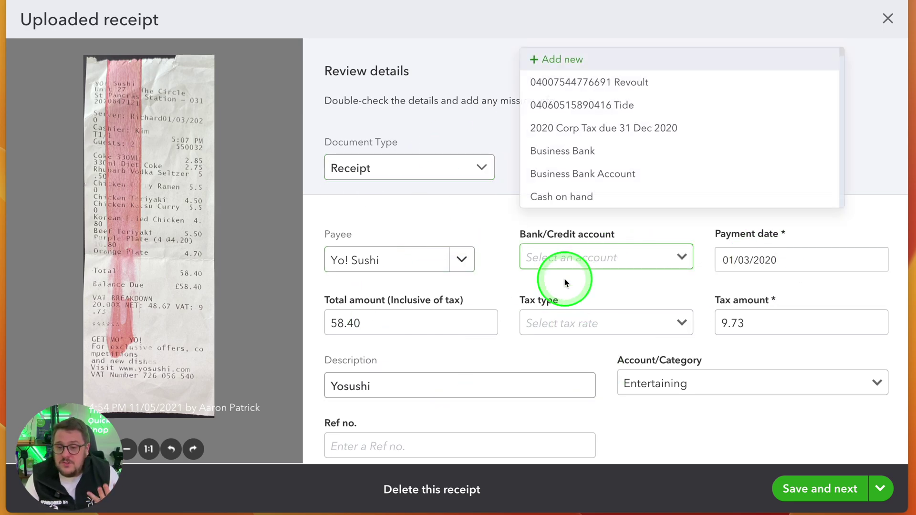
left_click(466, 259)
left_click(836, 319)
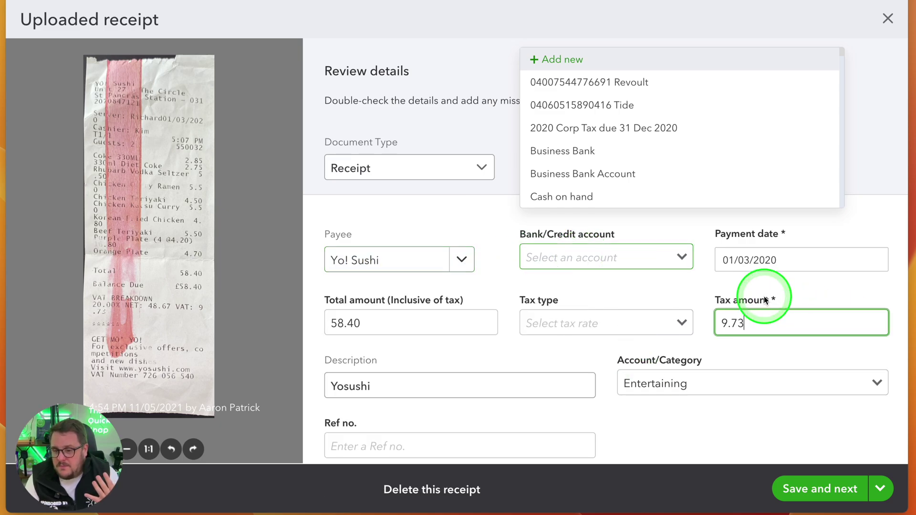
left_click(681, 389)
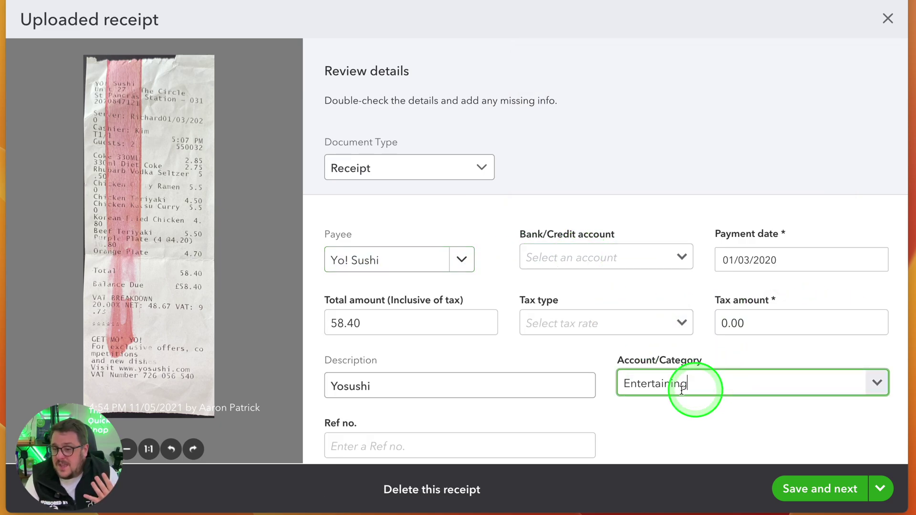
left_click(851, 379)
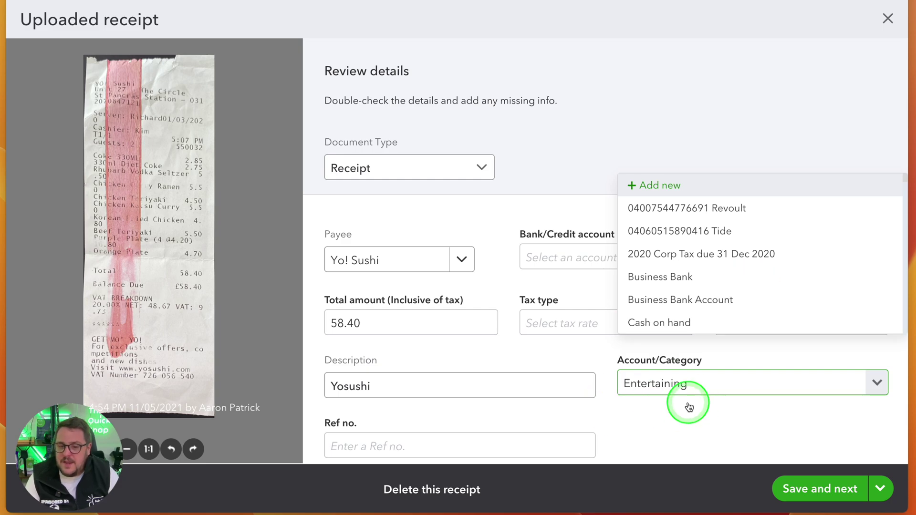
Step: Check the memo area and the split expense option of the Yosushi receipt
scroll(688, 403, "down", 4)
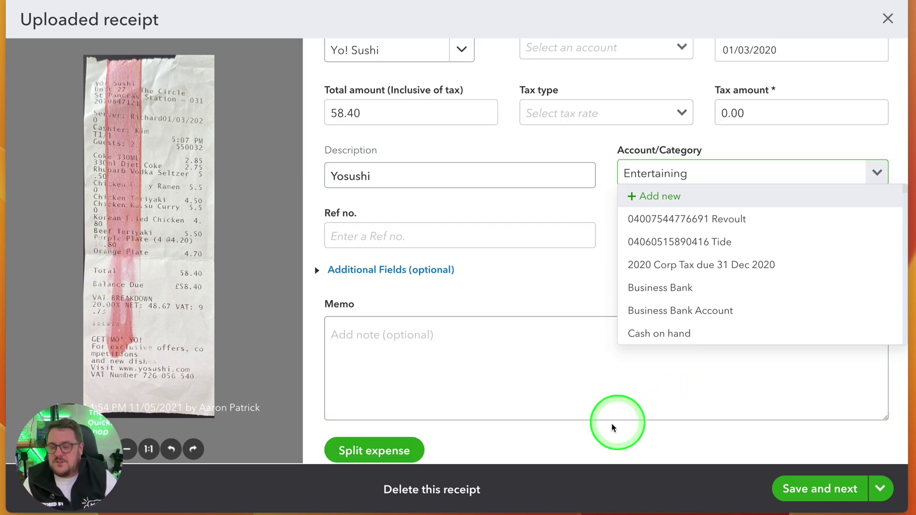
left_click(375, 450)
scroll(520, 390, "down", 10)
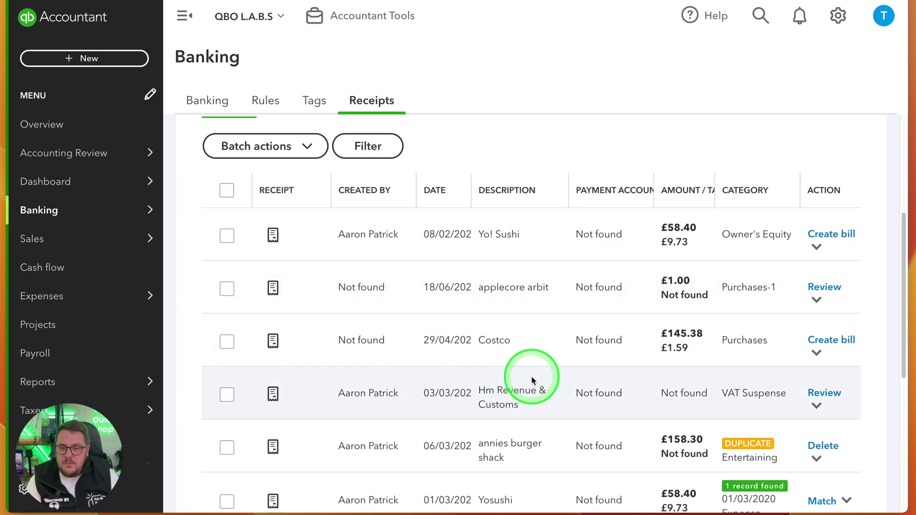
Step: Open the Virgin Media bill from the receipts list and look through its scan beside the suggested matching expense
scroll(532, 380, "down", 6)
left_click(539, 196)
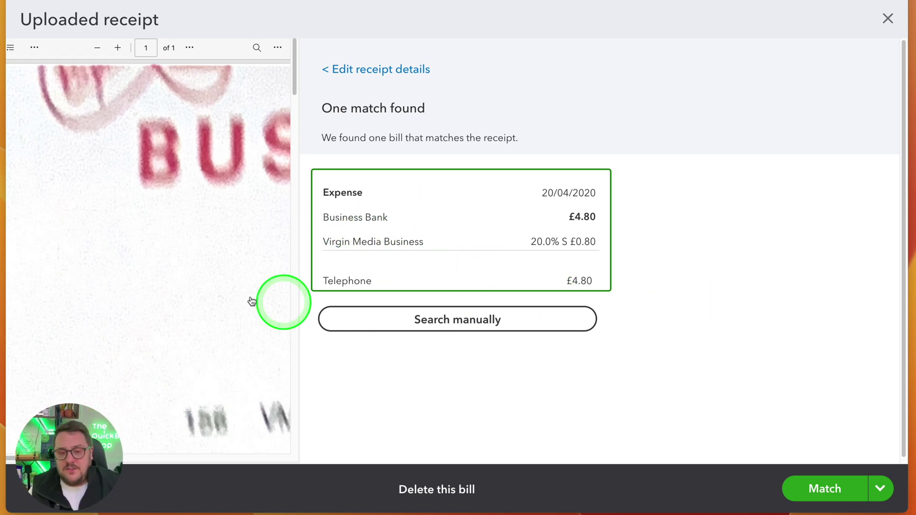
scroll(181, 300, "down", 5)
scroll(191, 297, "down", 8)
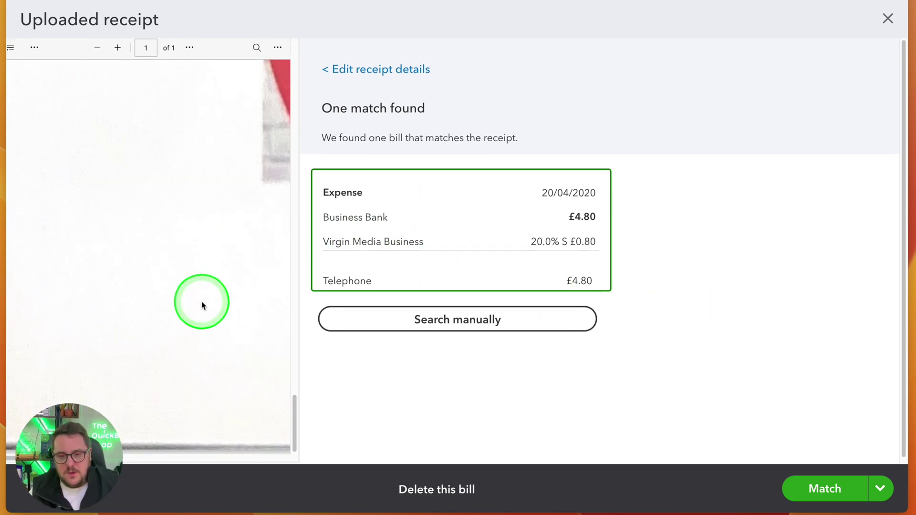
scroll(205, 302, "up", 12)
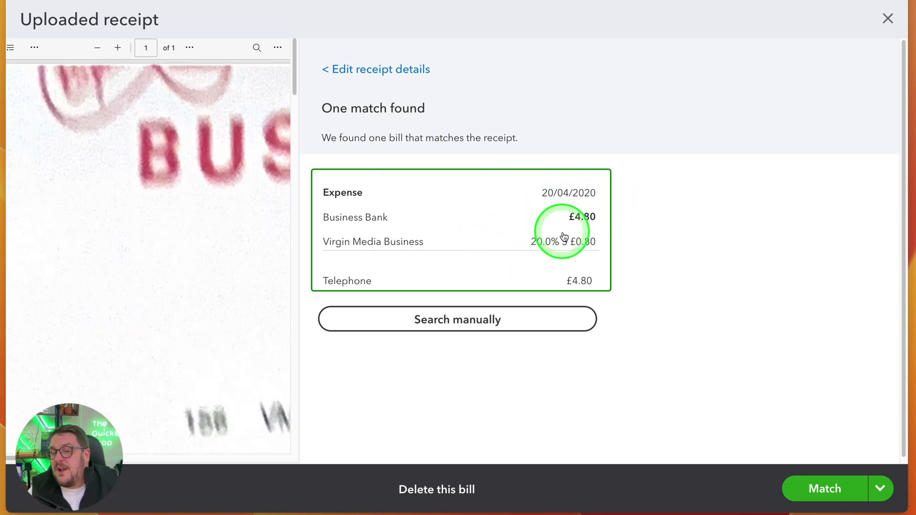
Step: Open the Virgin Media bill's receipt details, compare its scanned charges with the extracted fields, and close it without saving
left_click(362, 71)
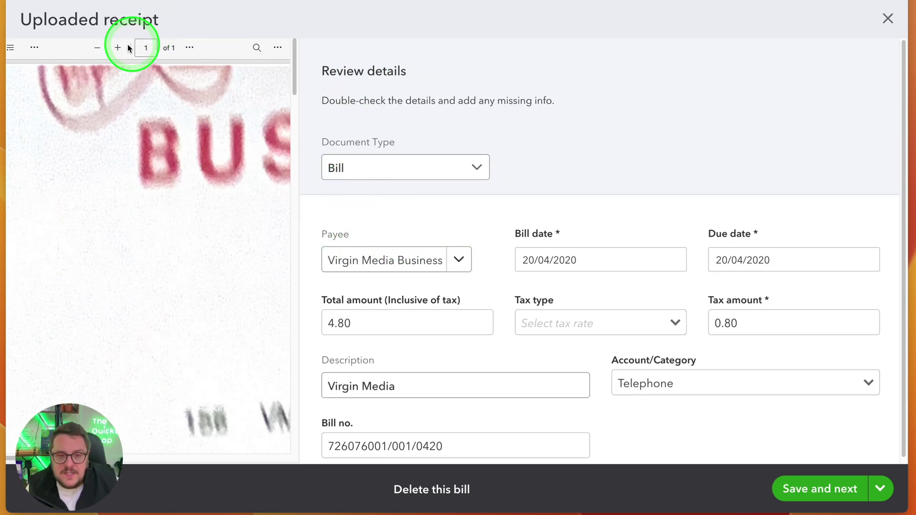
left_click(100, 49)
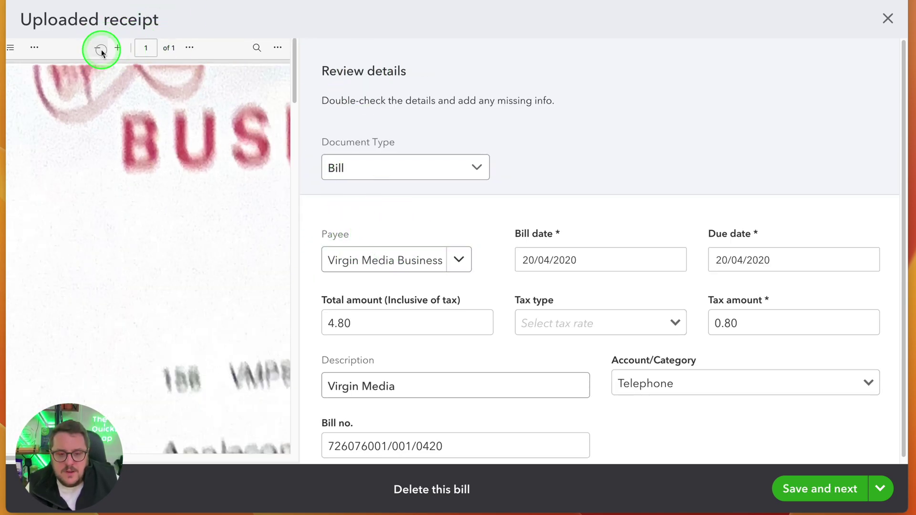
left_click(100, 49)
left_click(100, 48)
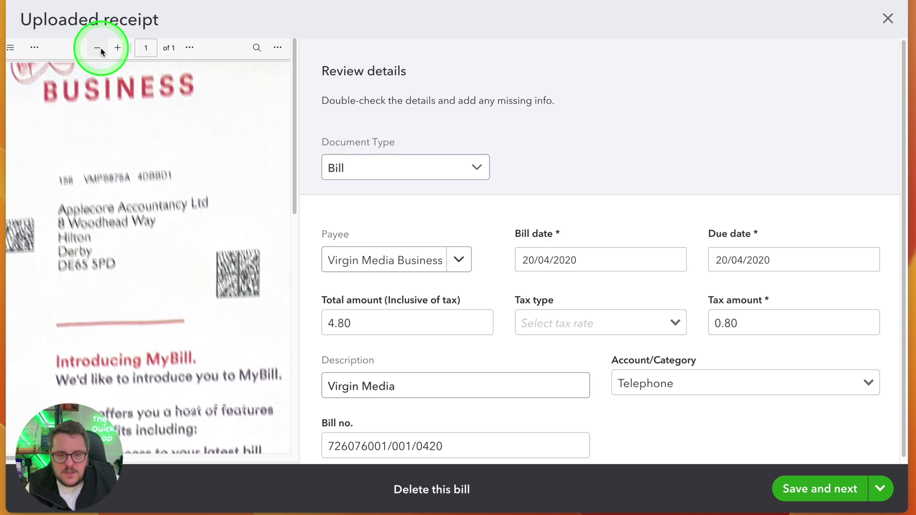
scroll(204, 214, "down", 10)
scroll(218, 229, "up", 10)
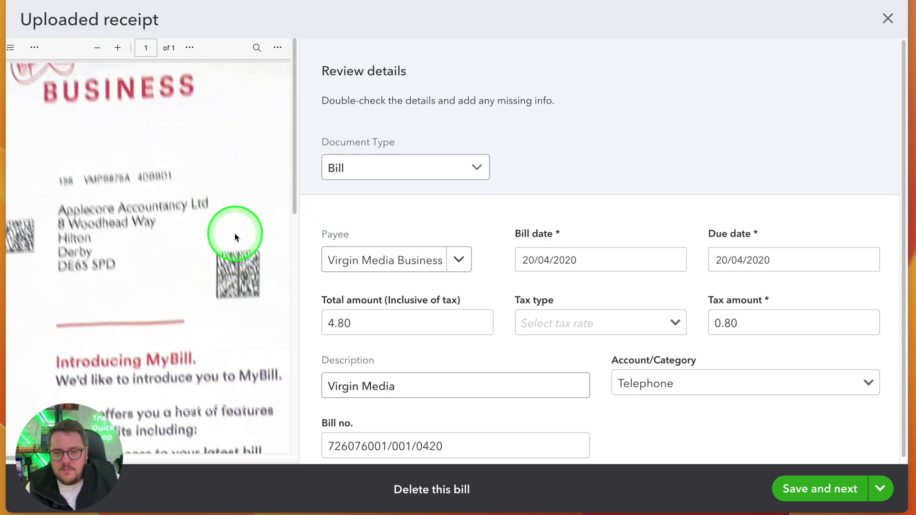
scroll(235, 237, "down", 5)
scroll(219, 226, "down", 10)
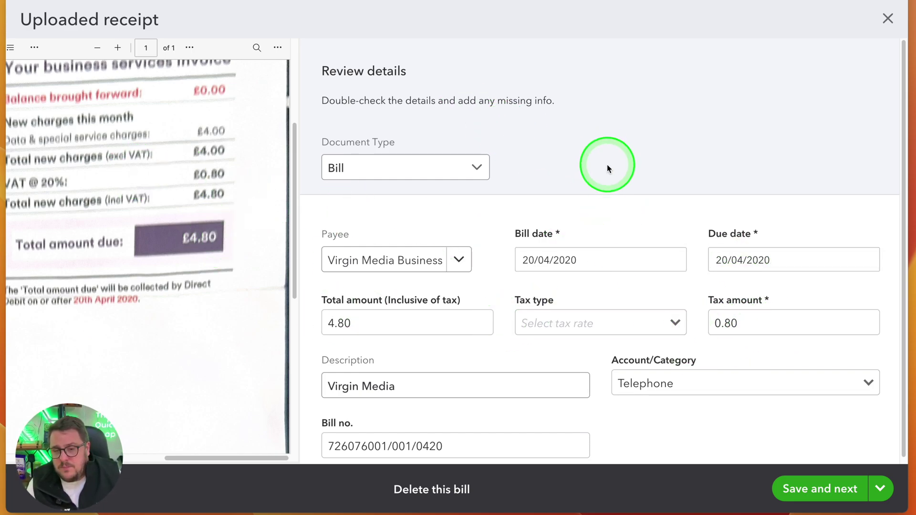
scroll(608, 167, "down", 5)
scroll(818, 196, "up", 5)
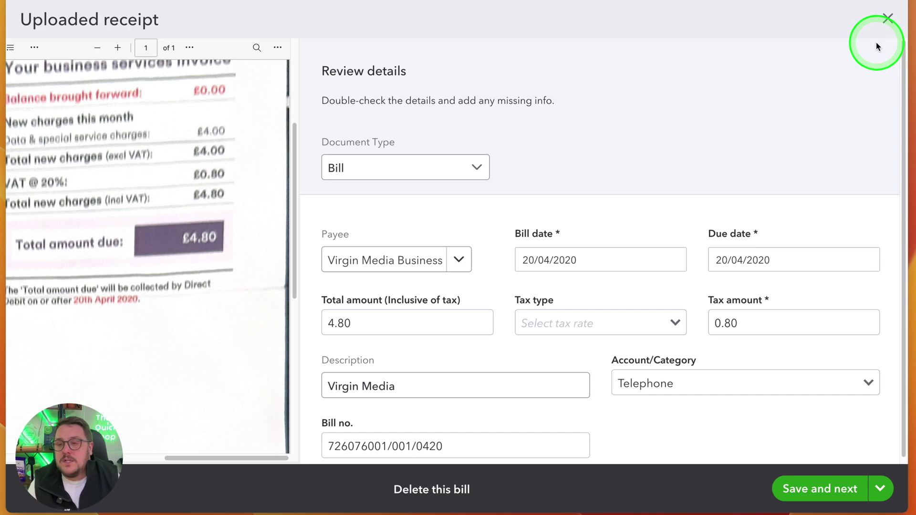
left_click(880, 27)
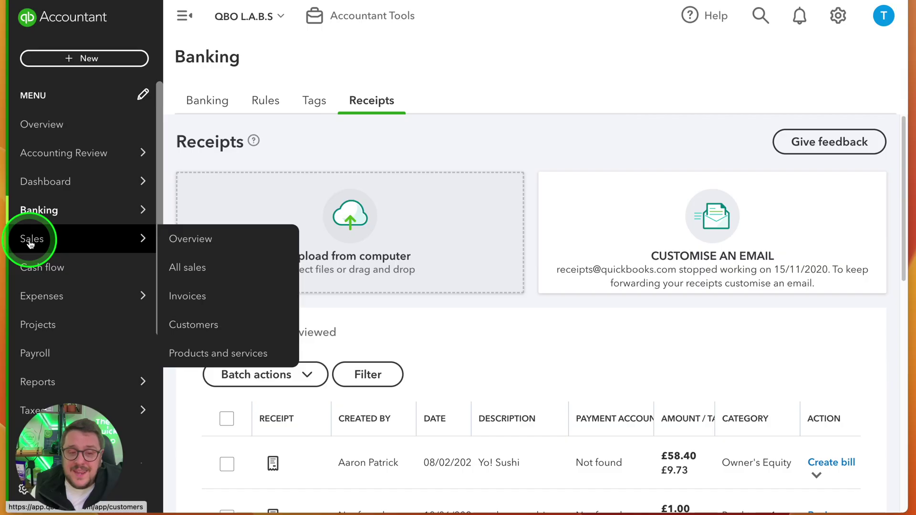
Step: Open the Bills page under Expenses and view the options for adding a bill
mouse_move(93, 286)
left_click(189, 324)
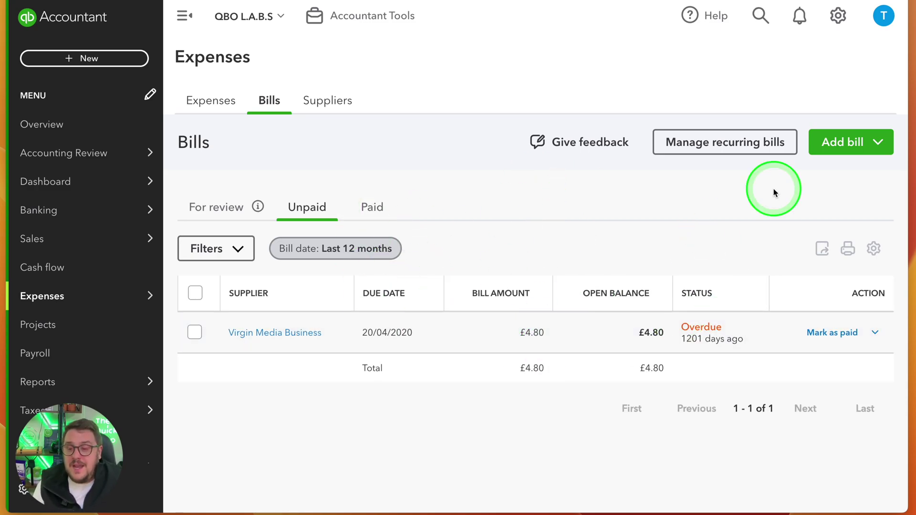
left_click(839, 142)
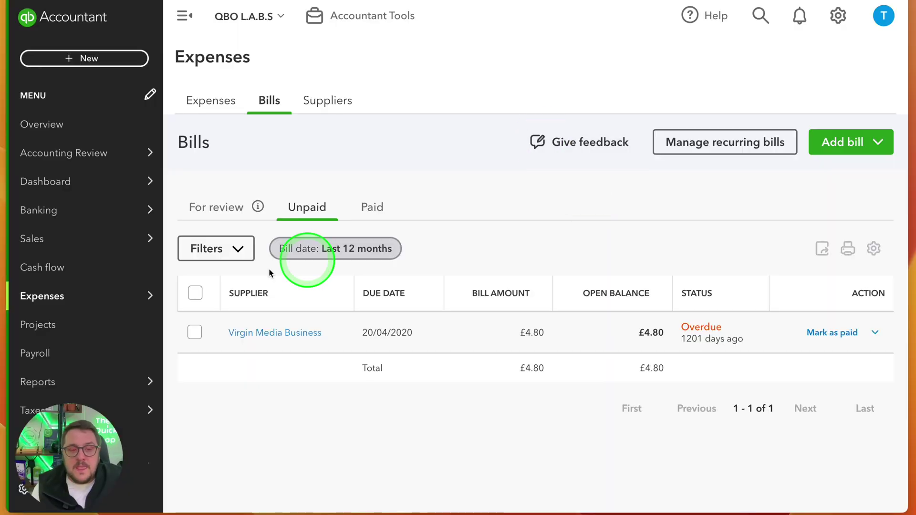
Step: Go back to the bank transactions page for the Business Bank account
mouse_move(112, 215)
left_click(200, 211)
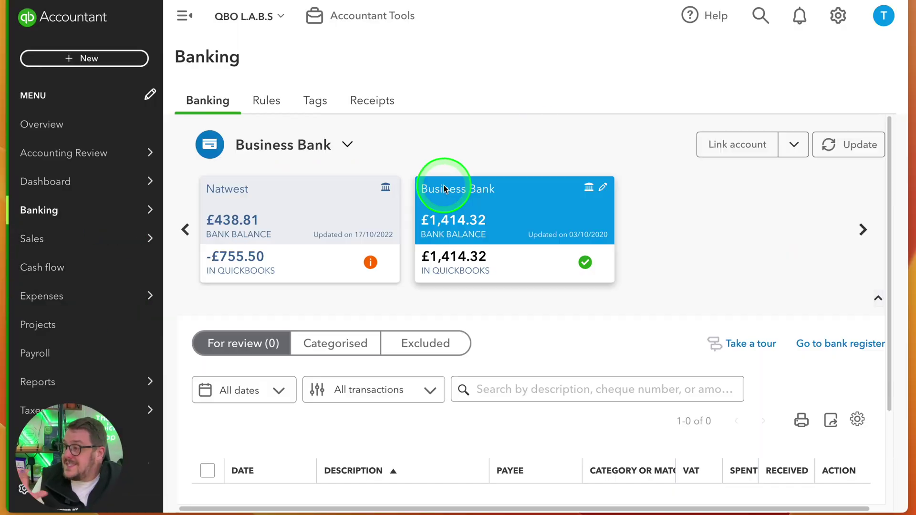
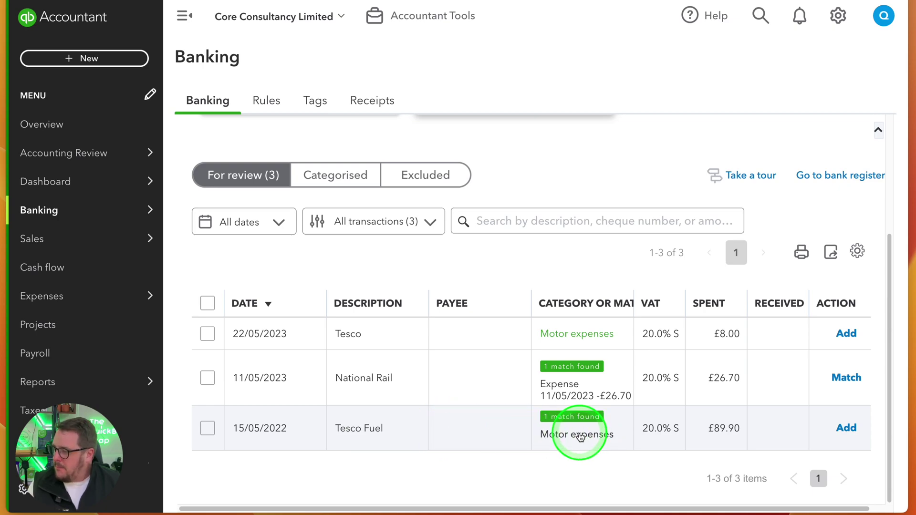
Step: Open Core Consultancy Limited's Receipts page and examine the receipts awaiting review for duplicates
scroll(484, 431, "up", 4)
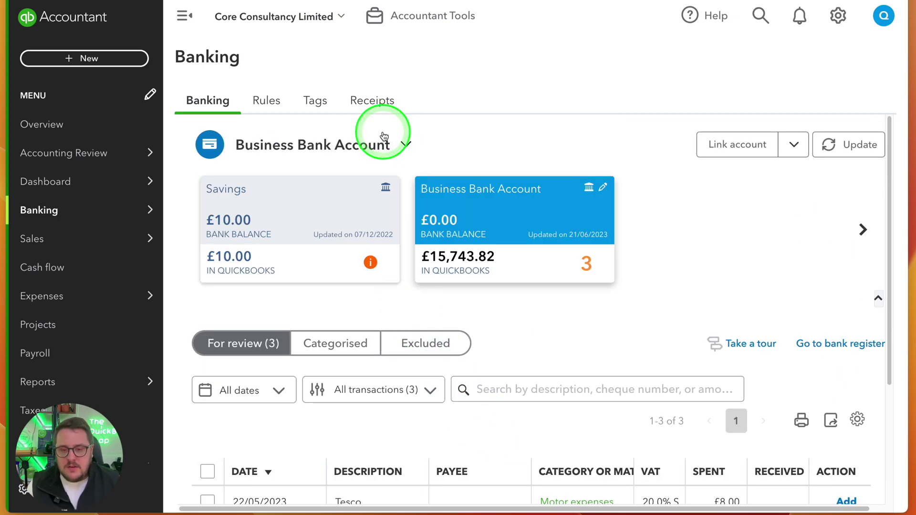
left_click(374, 99)
scroll(574, 286, "down", 4)
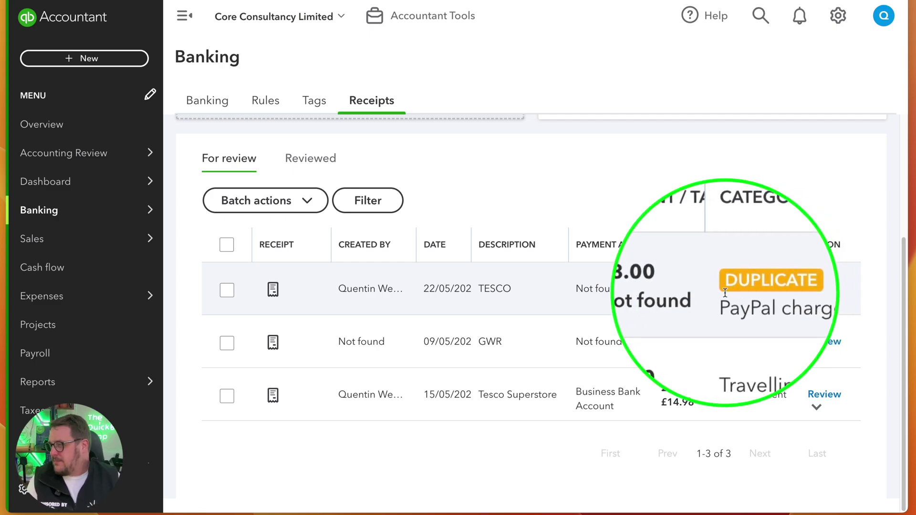
scroll(620, 295, "up", 4)
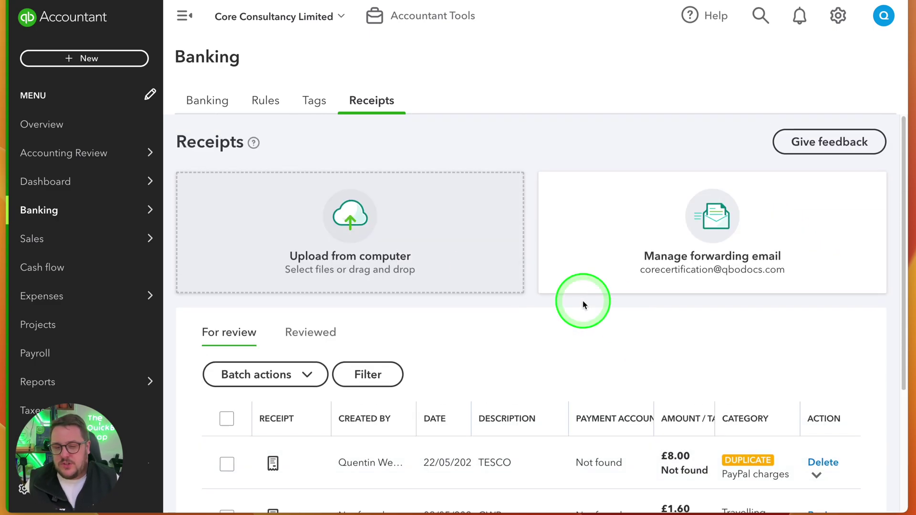
Step: Return to the bank transactions and expand the 15/05/2022 Tesco Fuel transaction to examine its categorisation and receipt attachment details
left_click(210, 101)
scroll(458, 286, "down", 3)
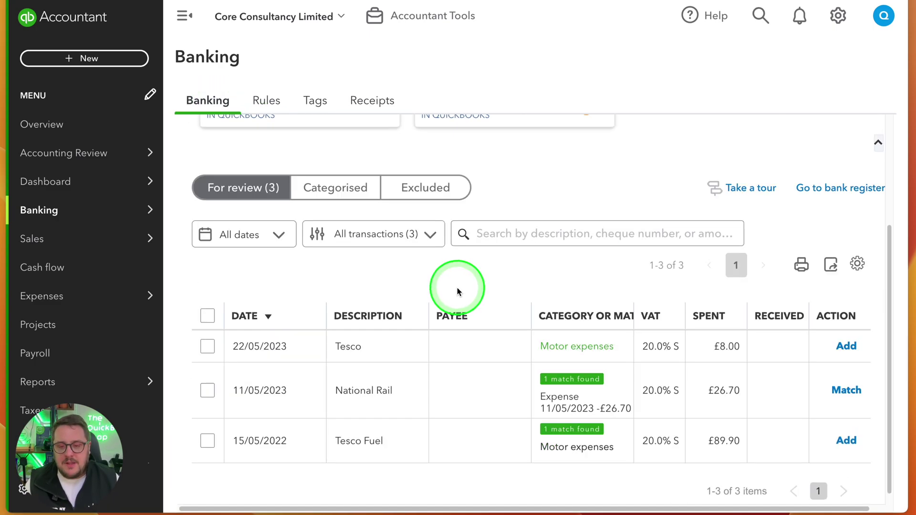
left_click(355, 447)
scroll(430, 406, "down", 5)
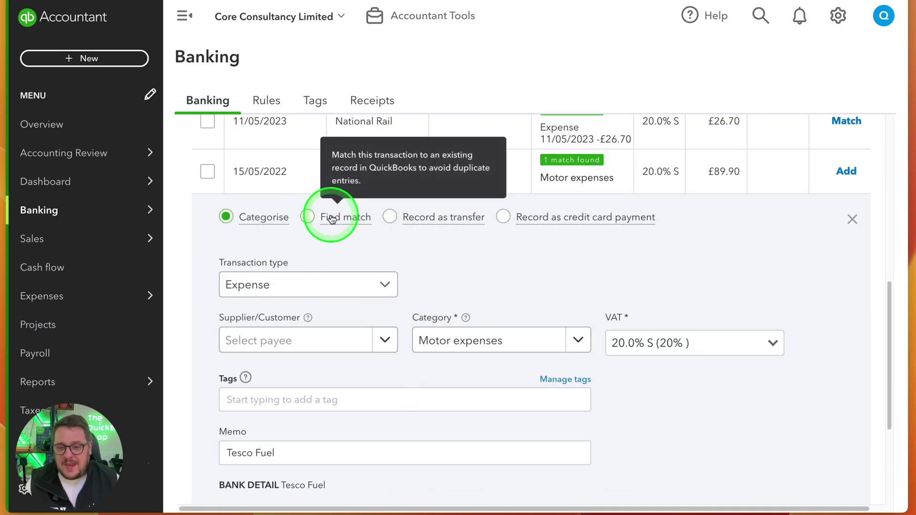
scroll(445, 270, "down", 4)
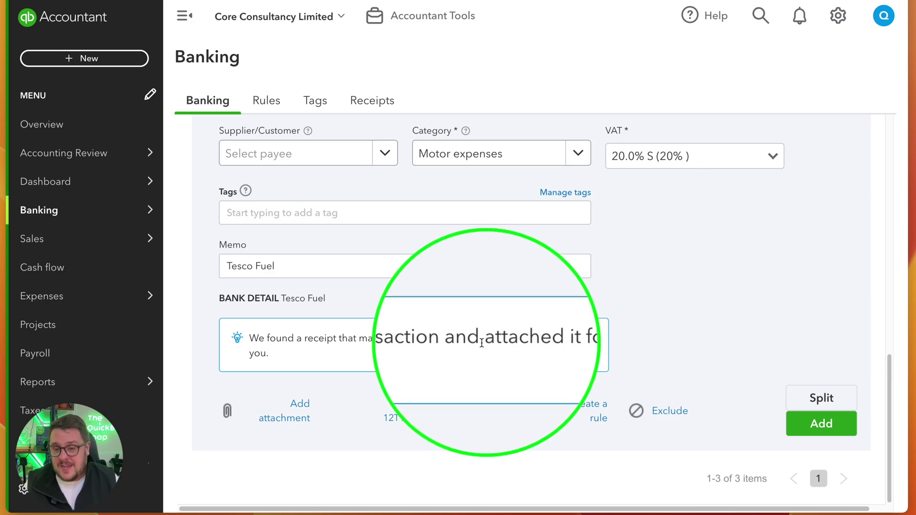
Step: Review the Tesco Fuel transaction's categorisation and view its attached receipt image
scroll(456, 370, "up", 4)
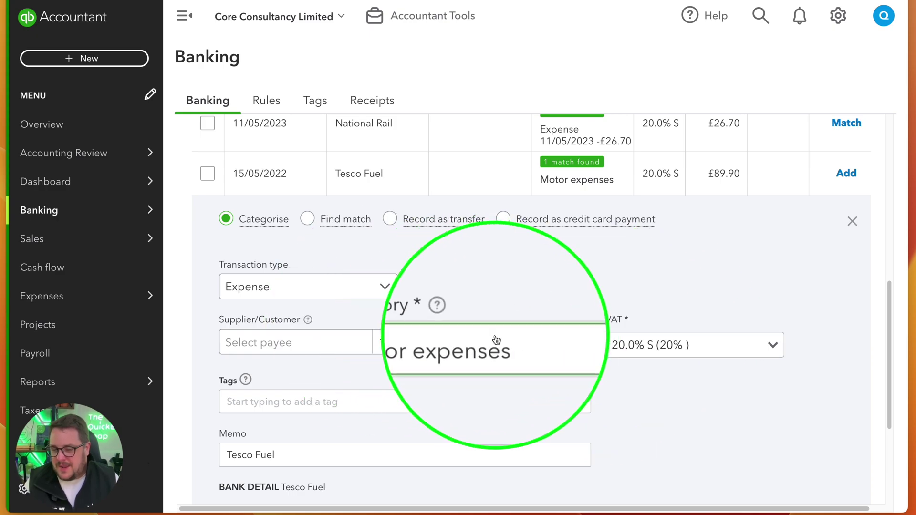
scroll(520, 342, "down", 3)
scroll(521, 343, "down", 2)
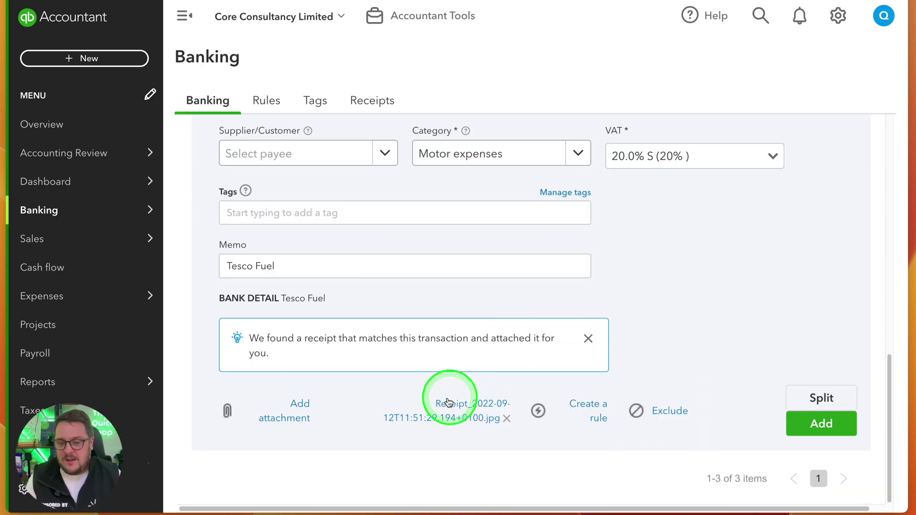
left_click(450, 392)
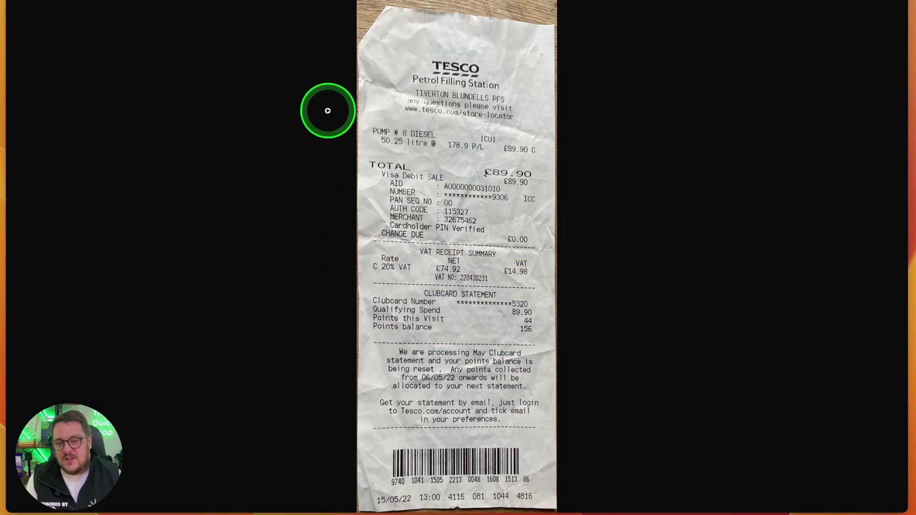
left_click(454, 257)
Step: Add the Tesco Fuel transaction as a Motor expenses expense with 20.0% S VAT, and find and open the recorded expense
scroll(554, 334, "up", 1)
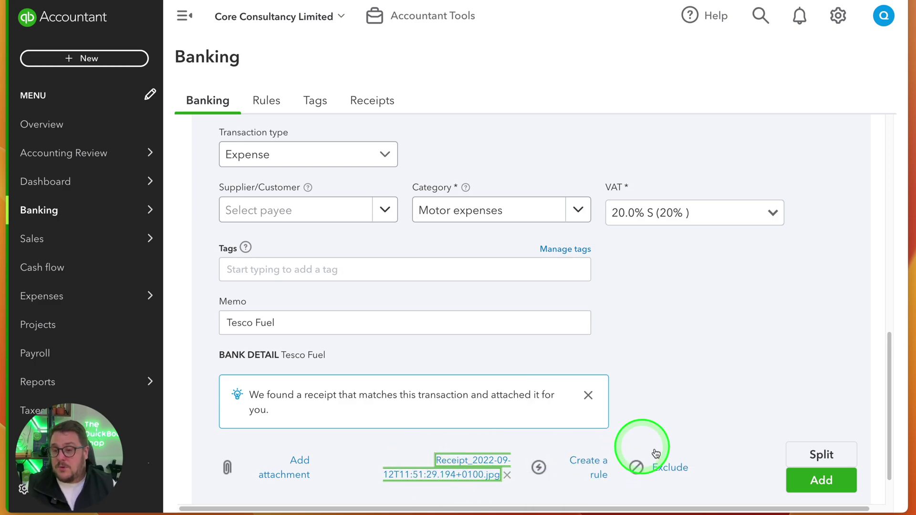
left_click(817, 489)
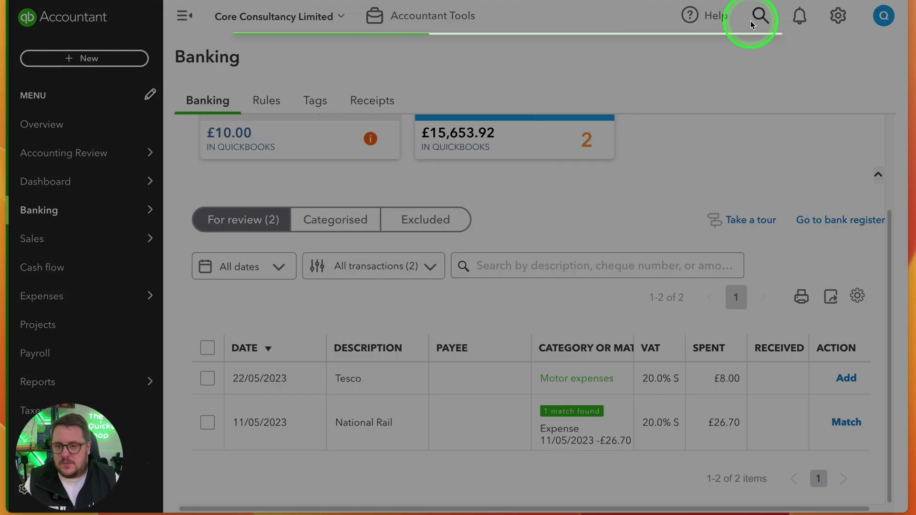
left_click(760, 17)
left_click(494, 230)
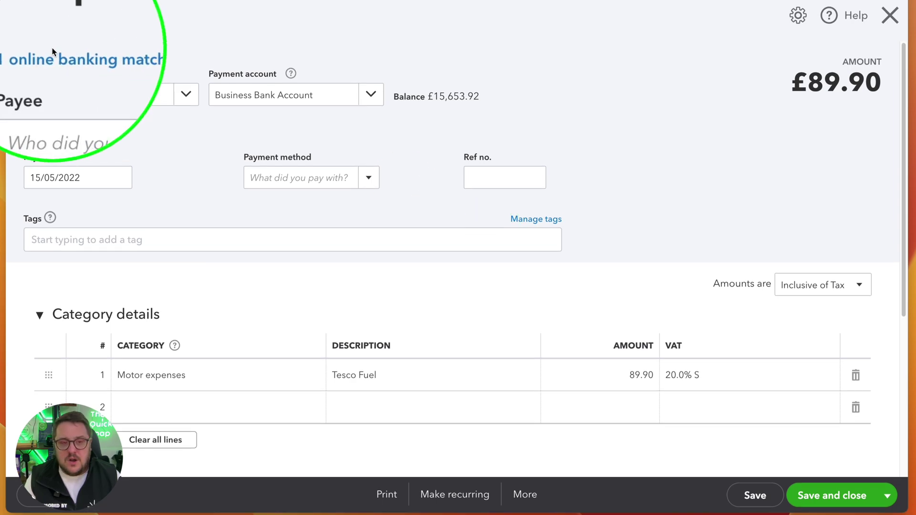
Step: Check the Tesco Fuel expense's online banking match details and view the receipt image attached to it
left_click(70, 54)
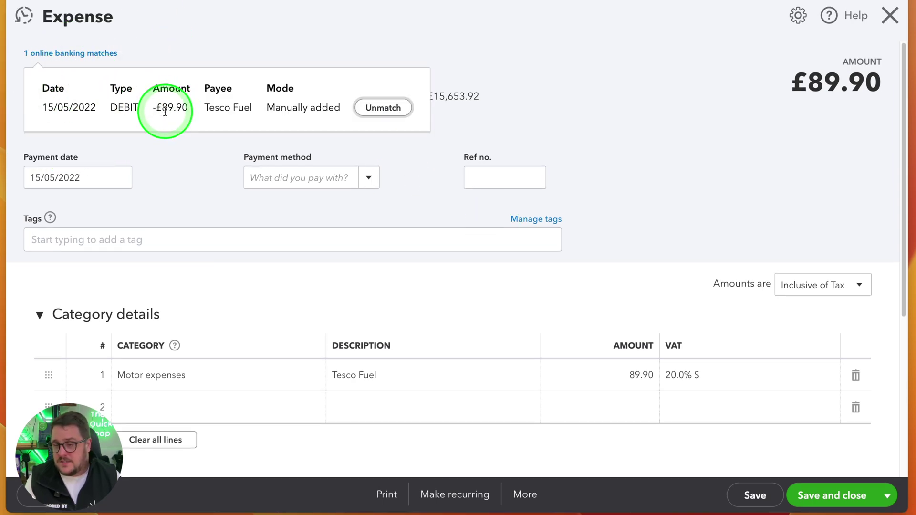
left_click(779, 145)
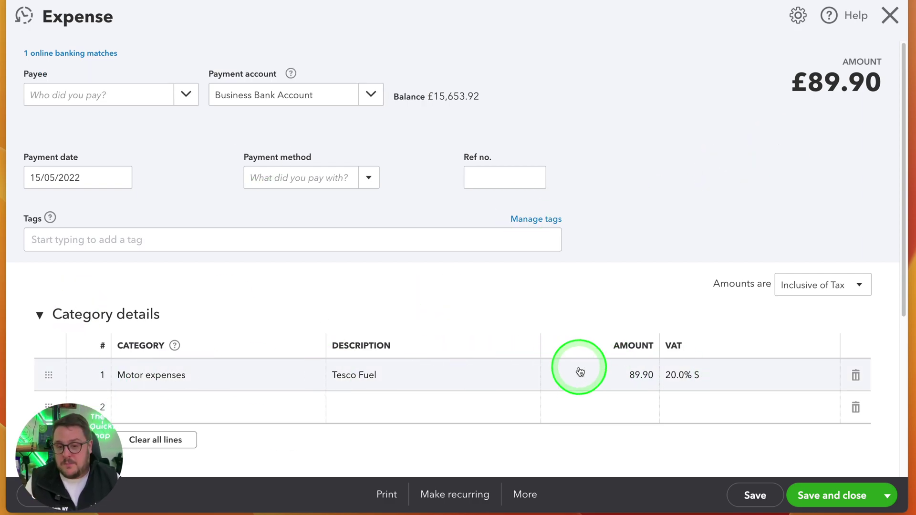
scroll(579, 372, "down", 5)
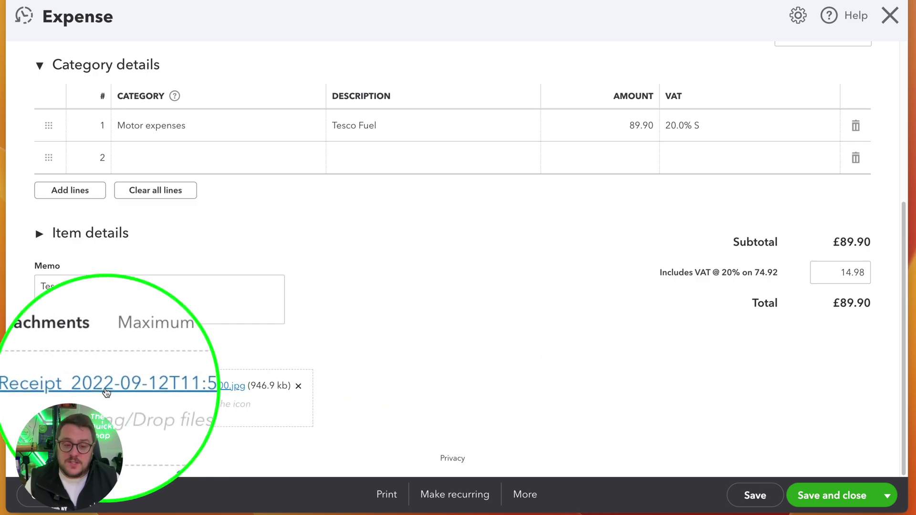
left_click(119, 385)
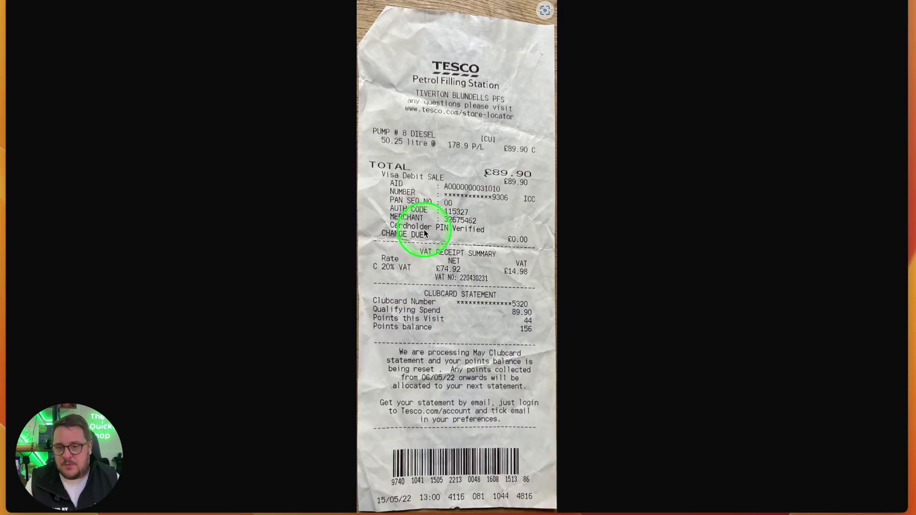